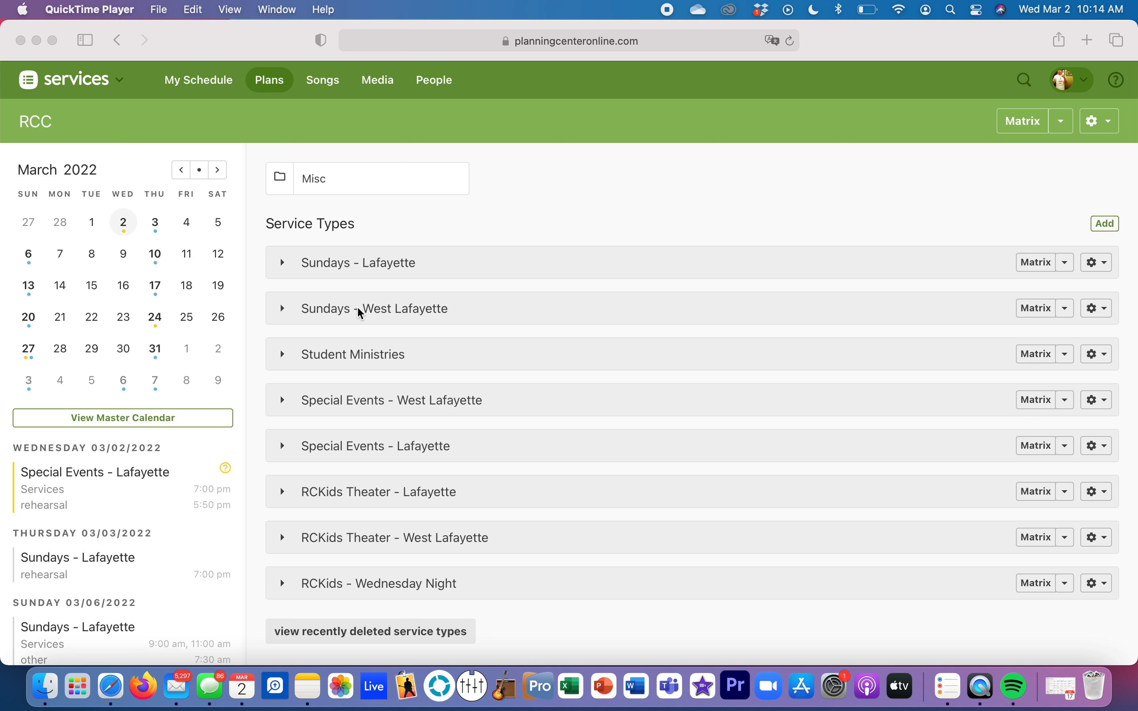
Step: Open the March 6, 2022 plan of the Sundays - West Lafayette service type
click(282, 312)
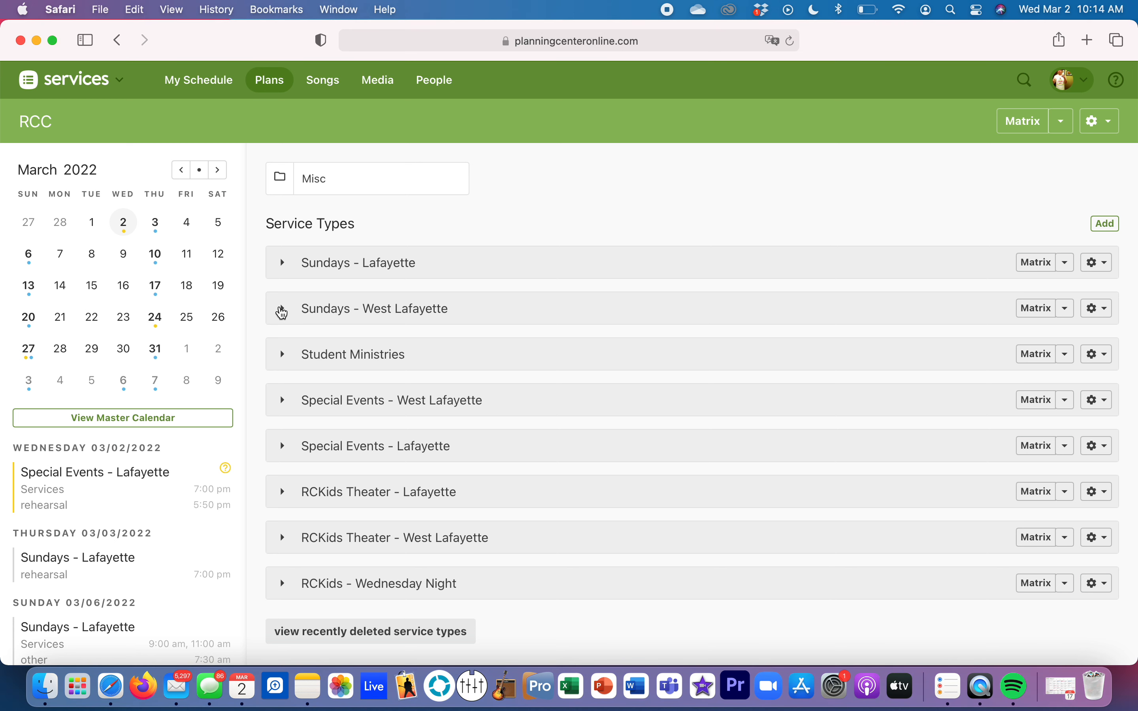
click(285, 314)
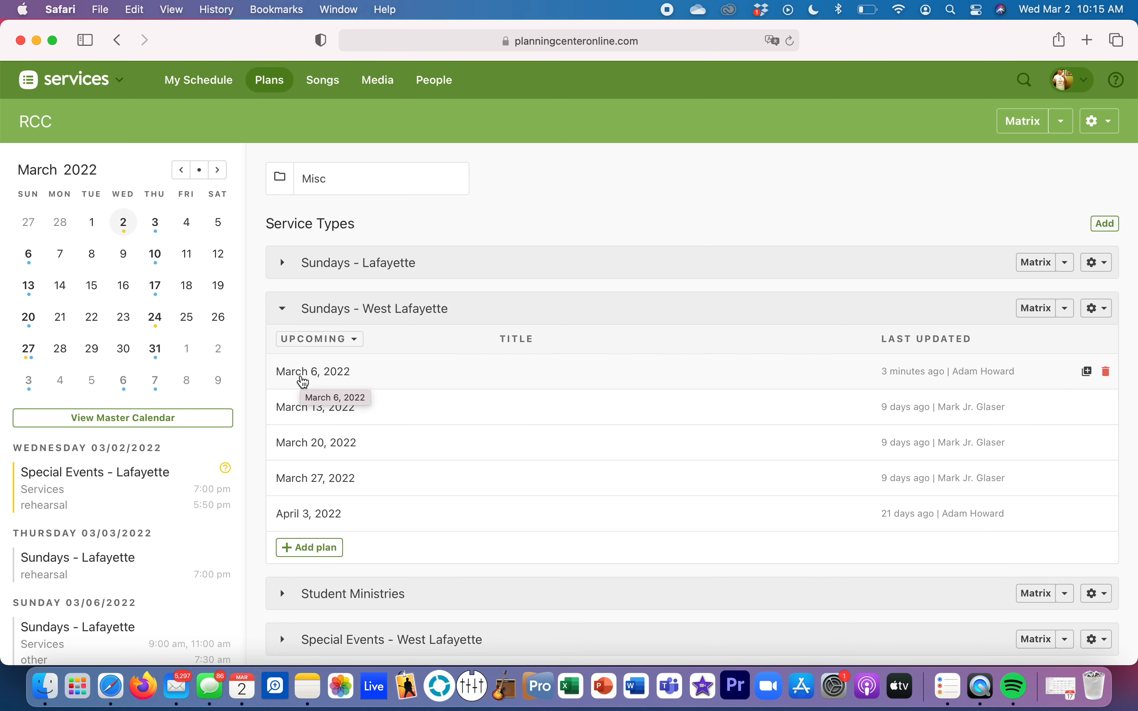
click(304, 382)
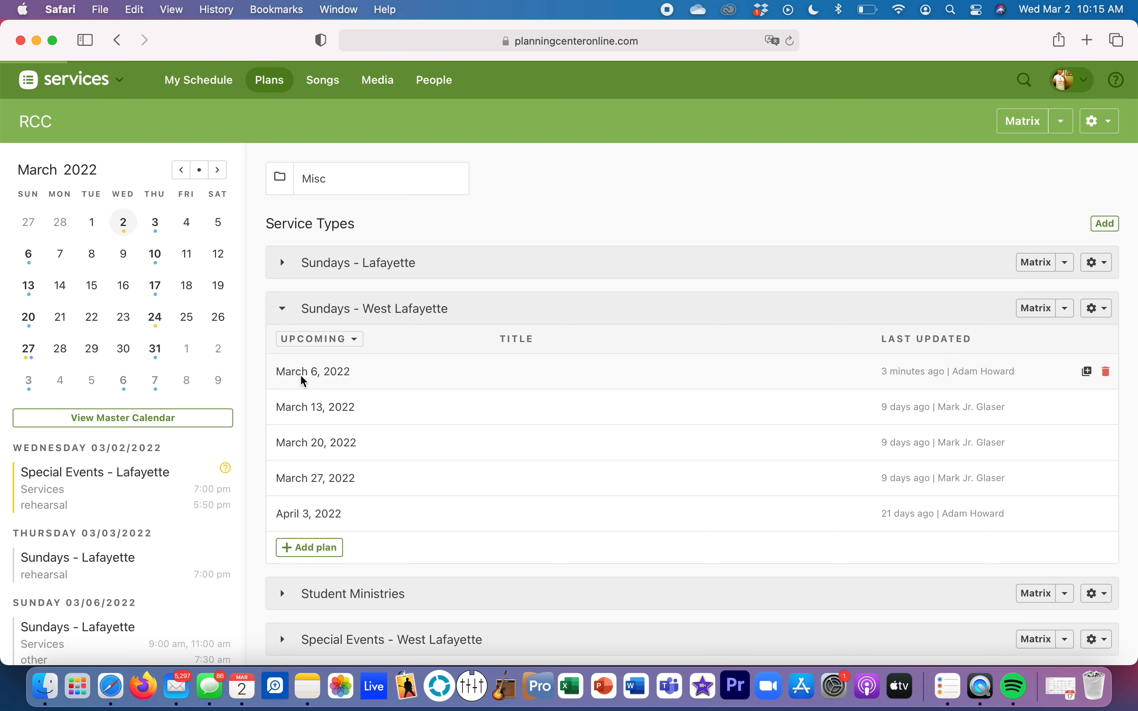
Step: Replace the Audio note of the song "Drenched in love" with "FX ON"
scroll(396, 393, down, 10)
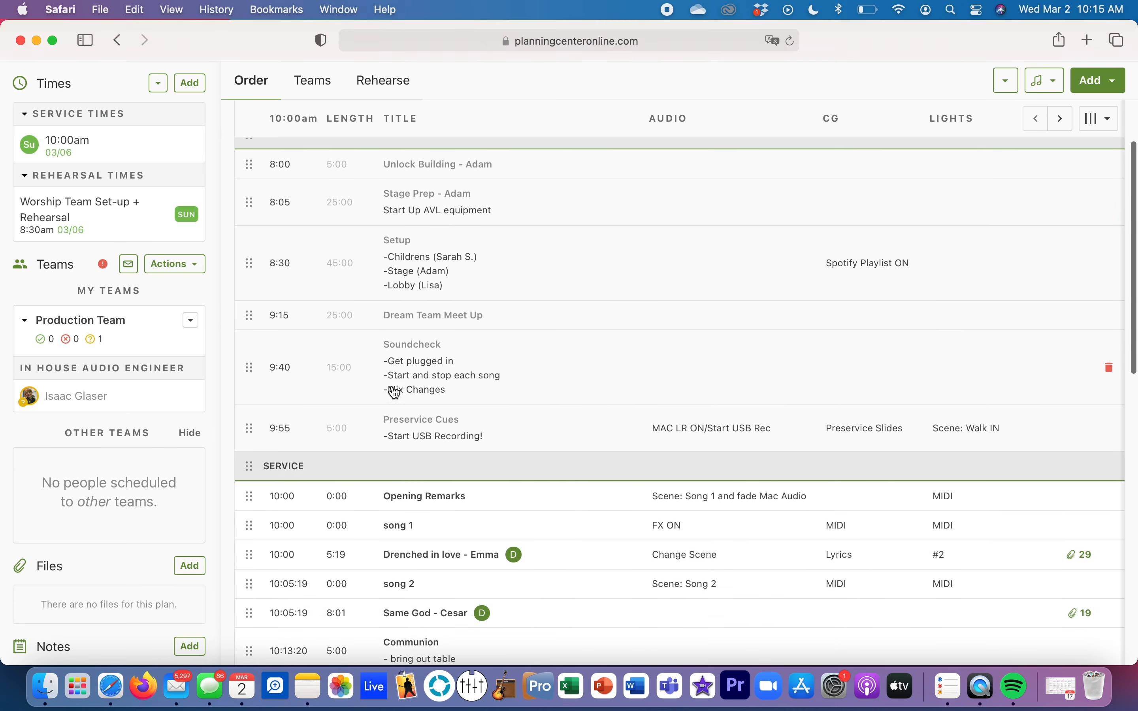
scroll(395, 393, down, 1)
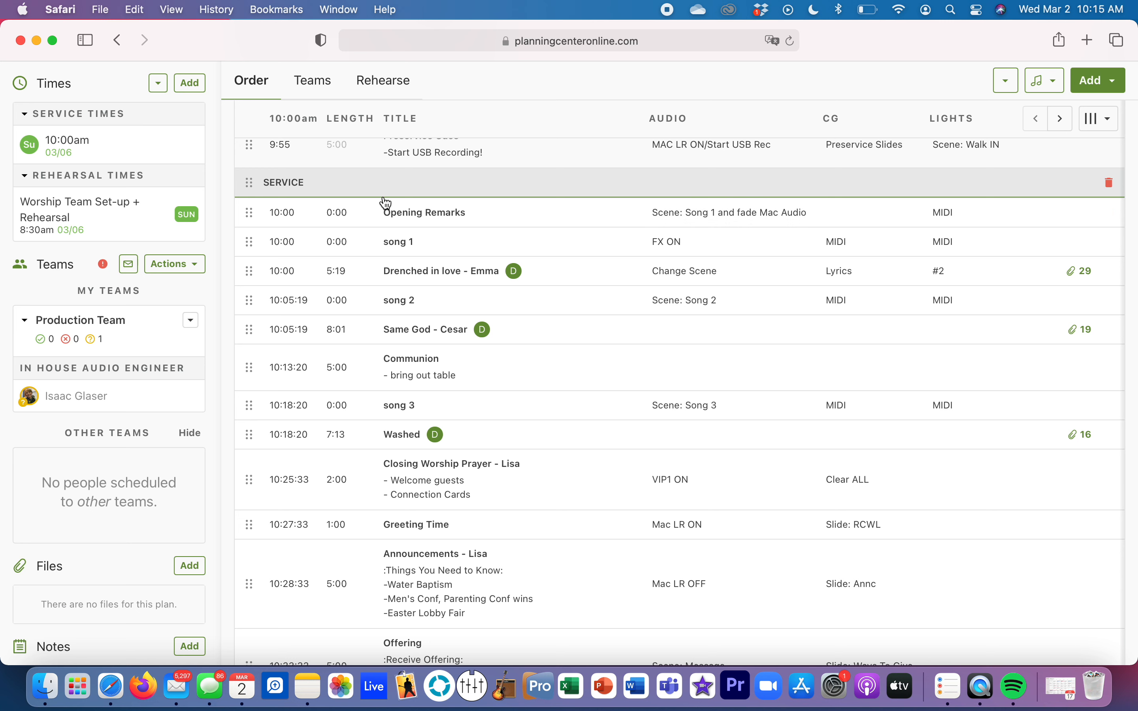
scroll(431, 271, up, 1)
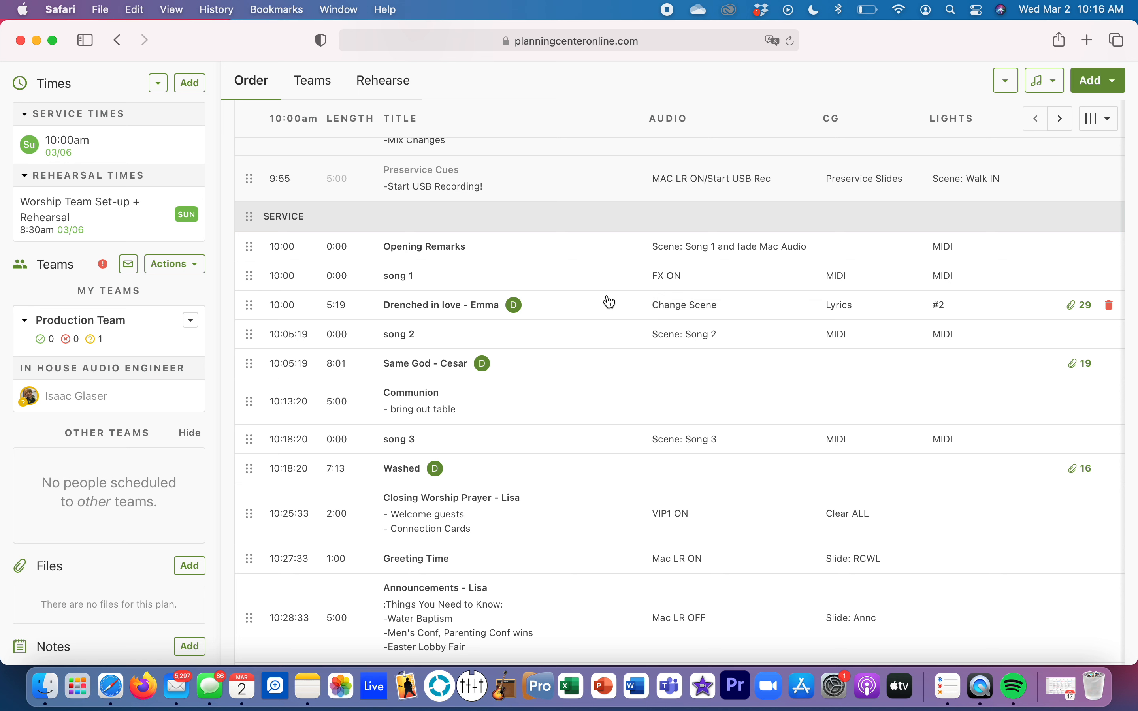
click(673, 306)
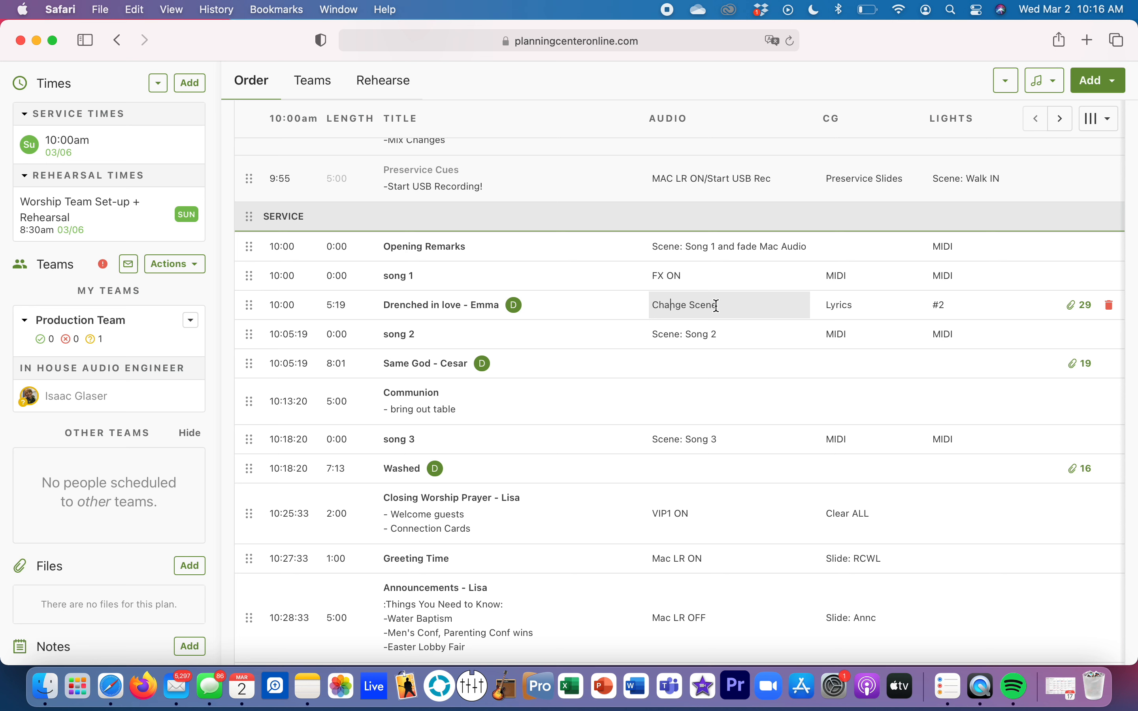
key(BackSpace)
key(BackSpace)
key(BackSpace)
key(BackSpace)
key(BackSpace)
key(BackSpace)
key(BackSpace)
key(BackSpace)
key(BackSpace)
key(BackSpace)
key(BackSpace)
key(BackSpace)
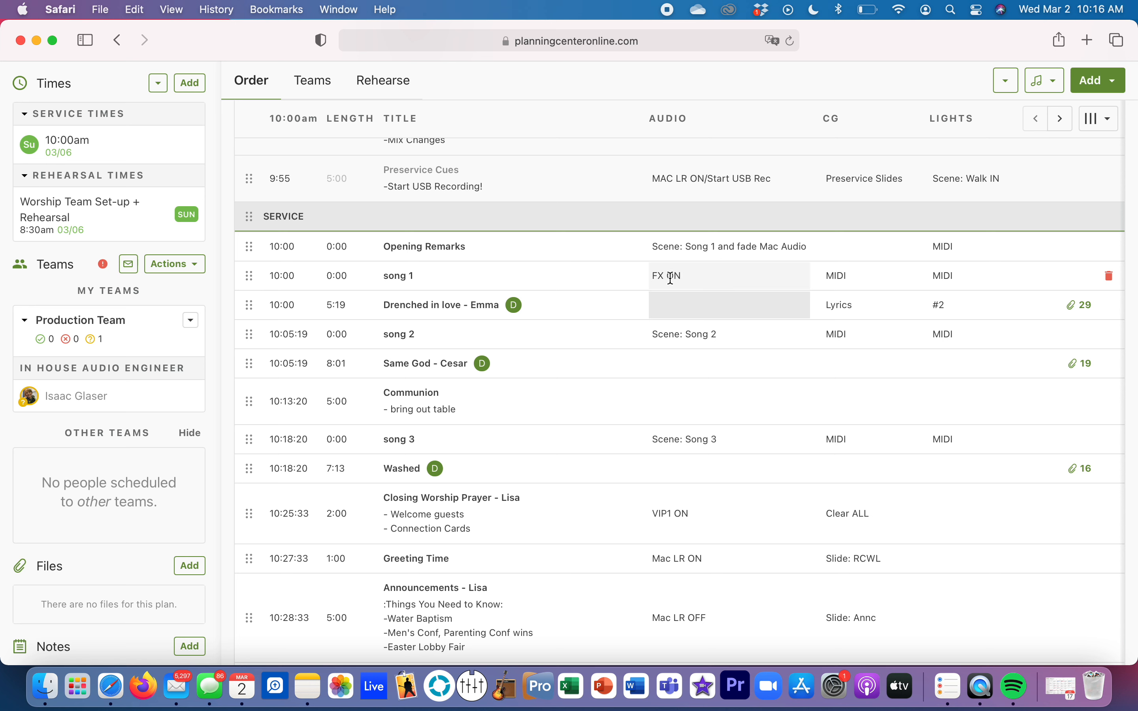
text(FX )
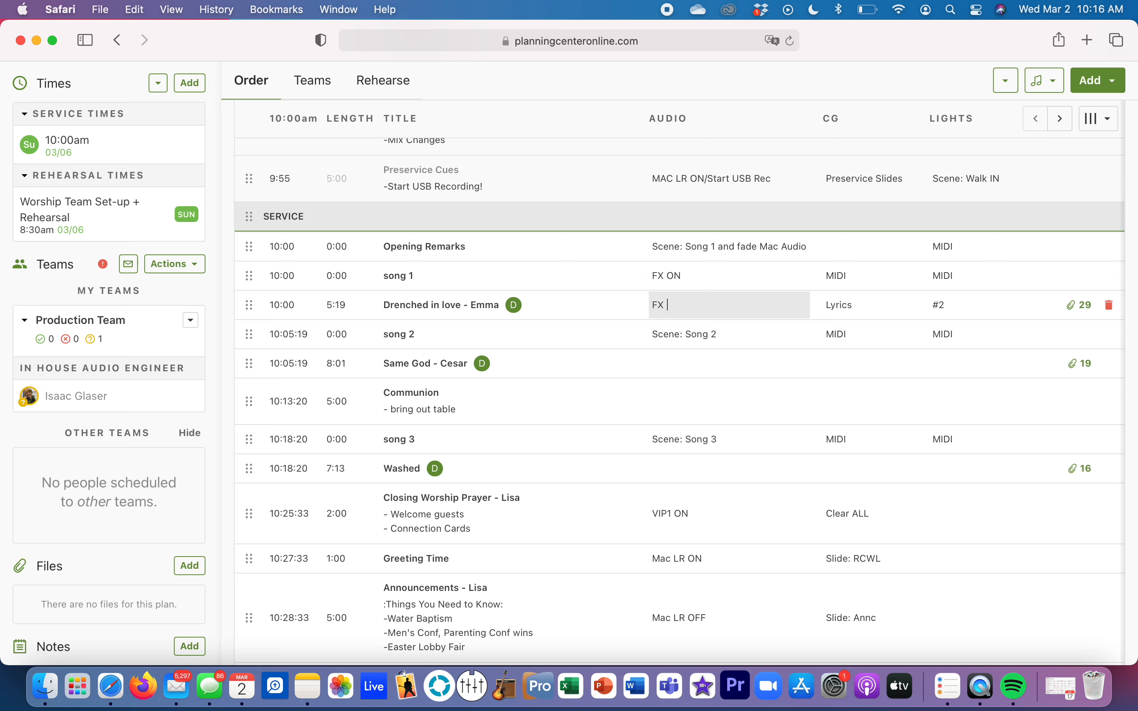
text(ON)
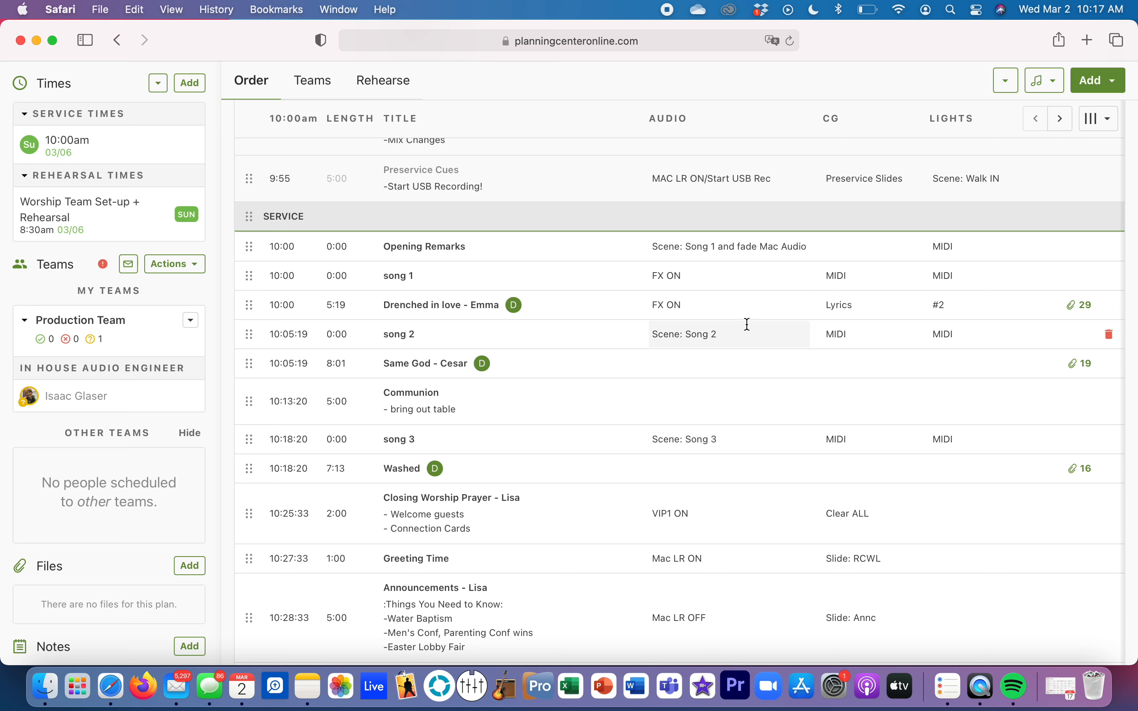
Step: Replace the CG note of the song "Drenched in love" with "MIDI"
click(836, 309)
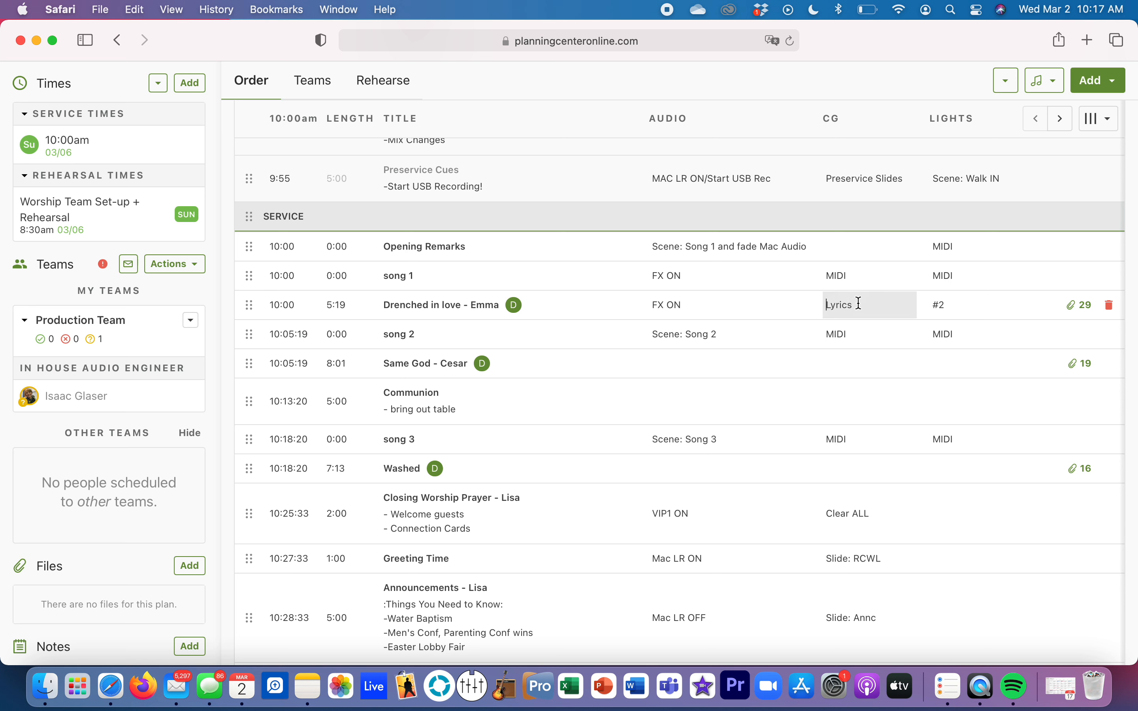
key(Right)
key(Right)
key(BackSpace)
key(BackSpace)
key(BackSpace)
key(BackSpace)
key(BackSpace)
key(BackSpace)
text(MIDI)
key(Return)
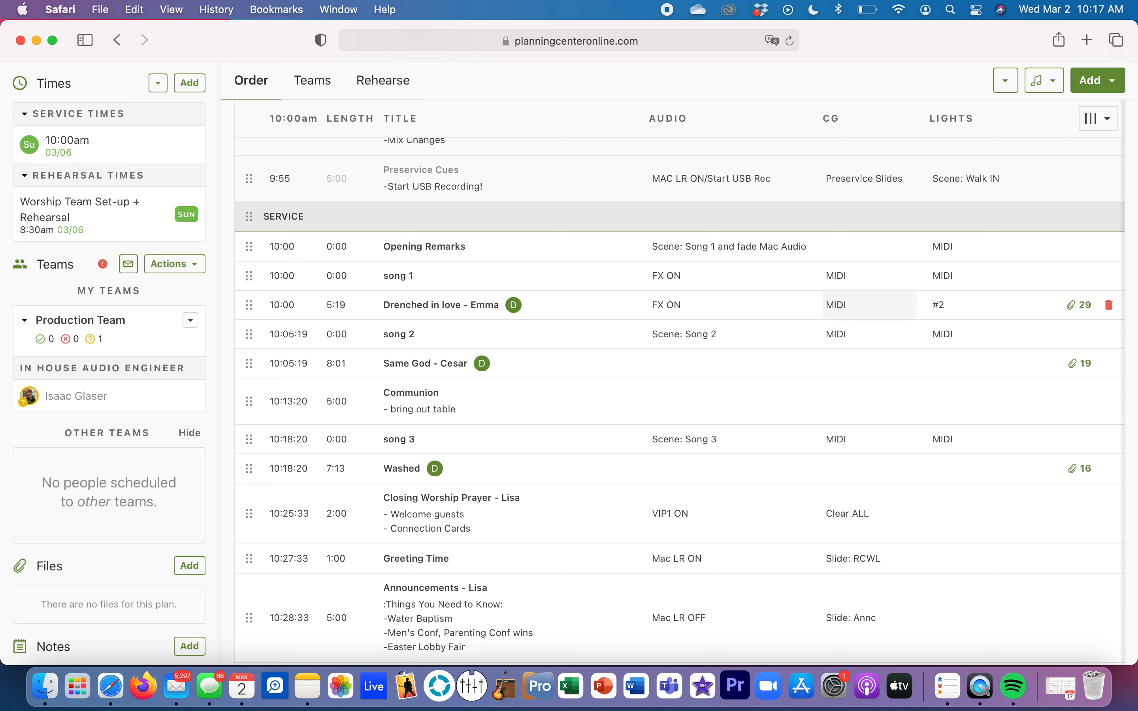
Step: Replace the Lights note of the song "Drenched in love" with "MIDI"
click(935, 305)
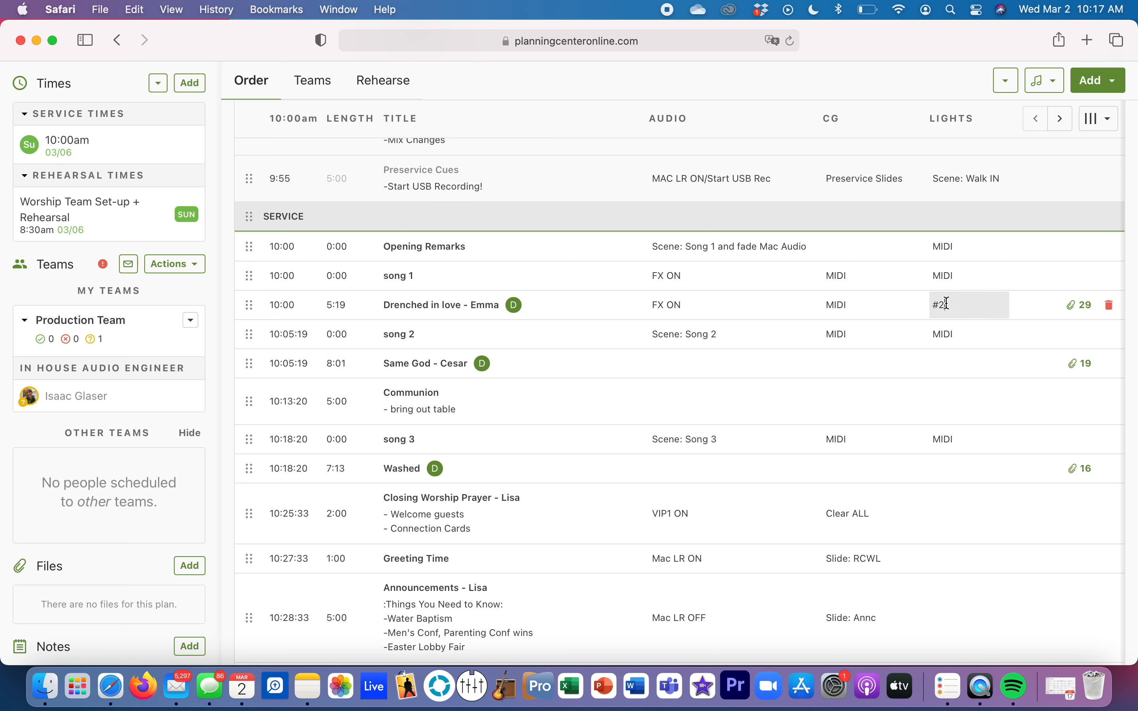
key(BackSpace)
key(BackSpace)
text(MIDI)
key(Return)
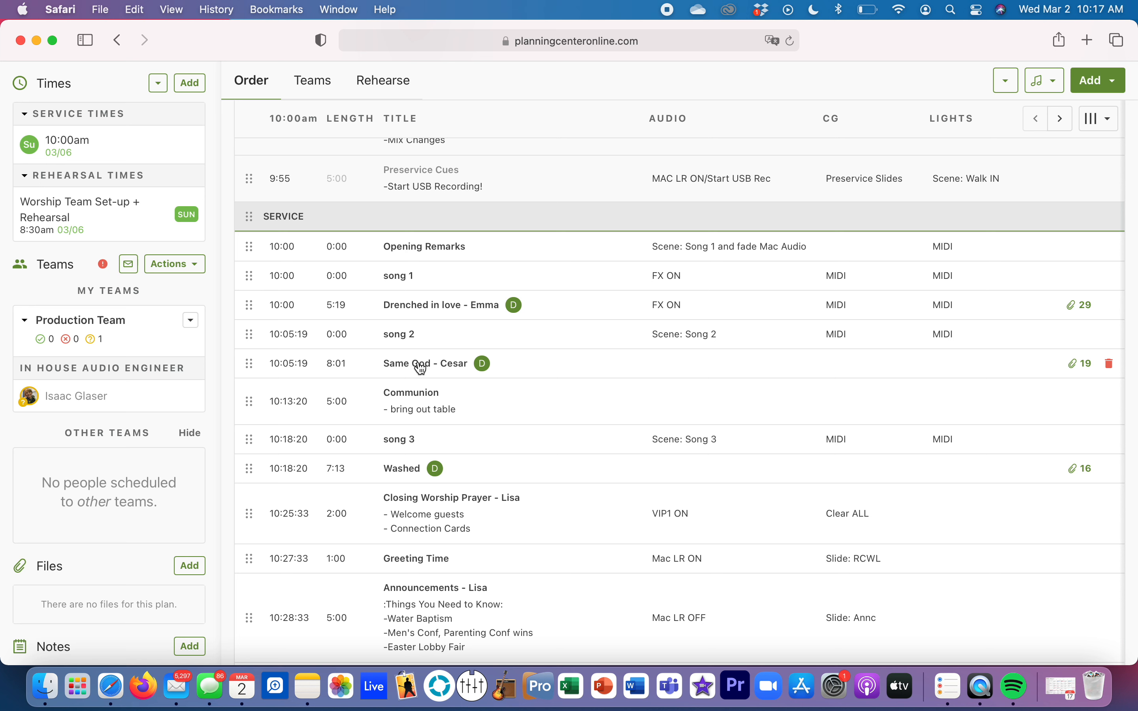
Step: Enter "Scene: Song 2" as the Audio note of the song "Same God"
click(669, 363)
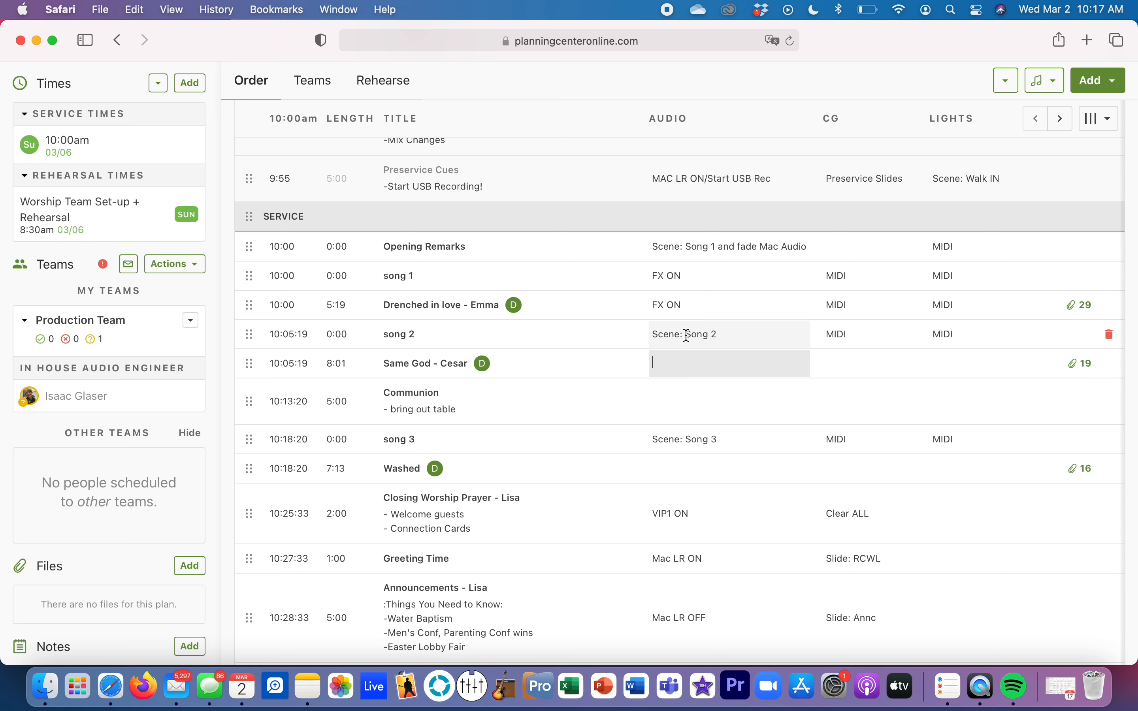
text(S)
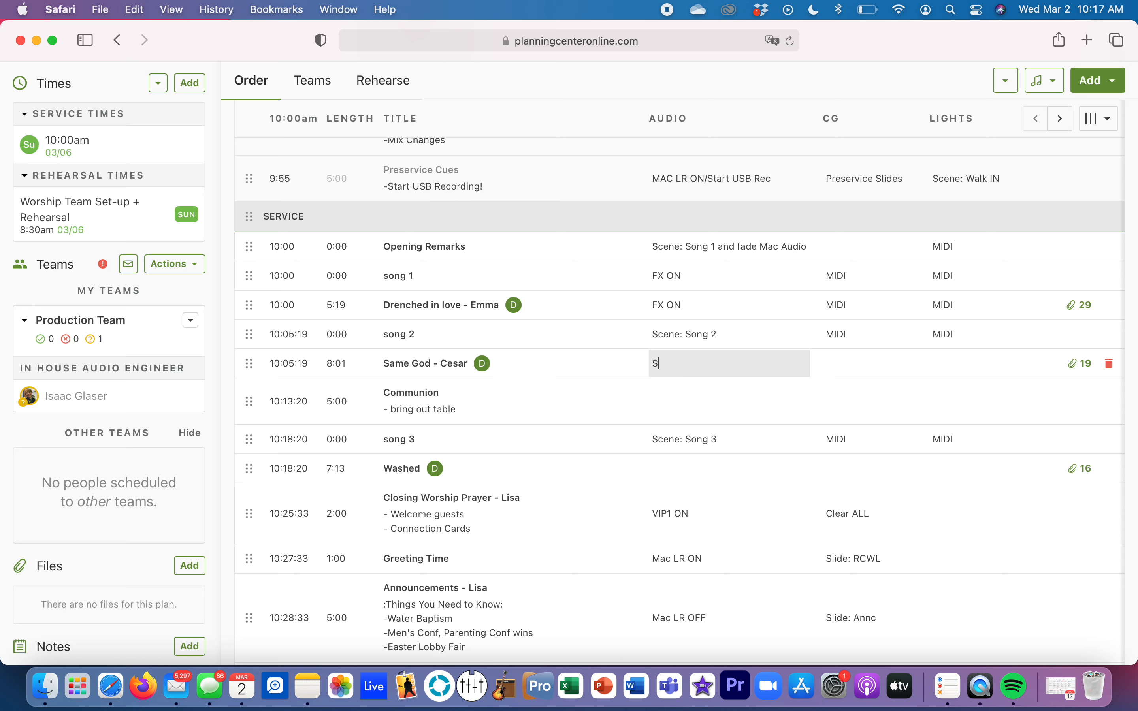
text(cene: Song 2)
Step: Enter "MIDI" as both the CG and Lights notes of the song "Same God"
click(841, 366)
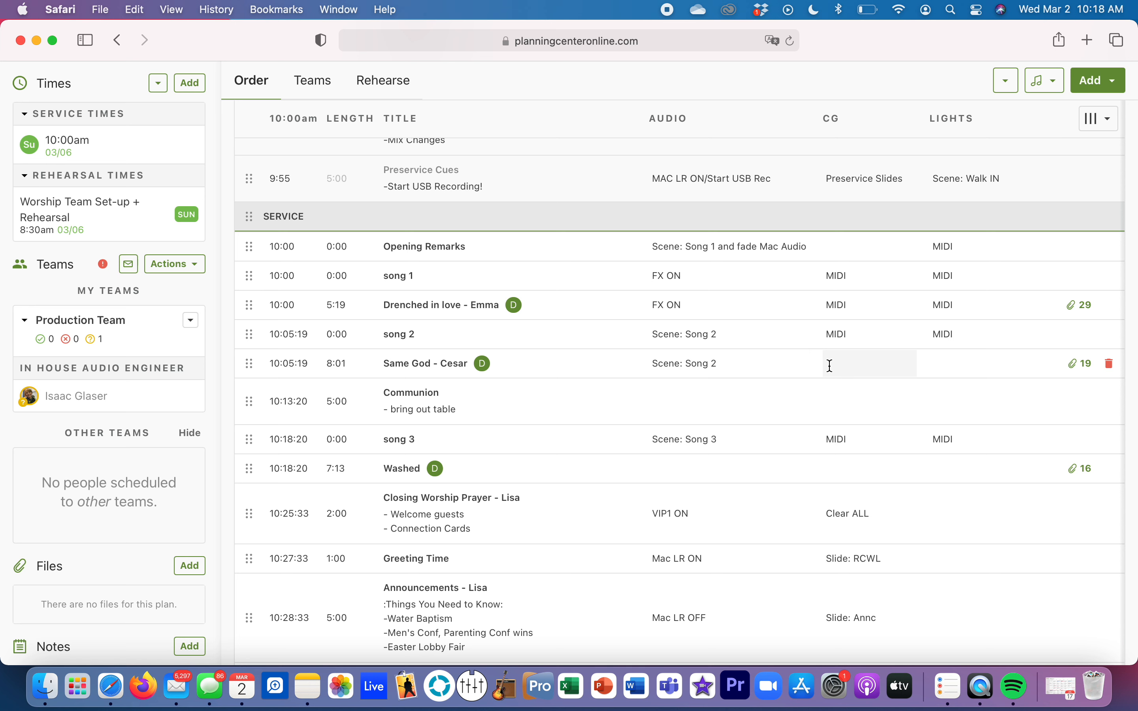
text(MIDI)
click(948, 367)
text(MIDI)
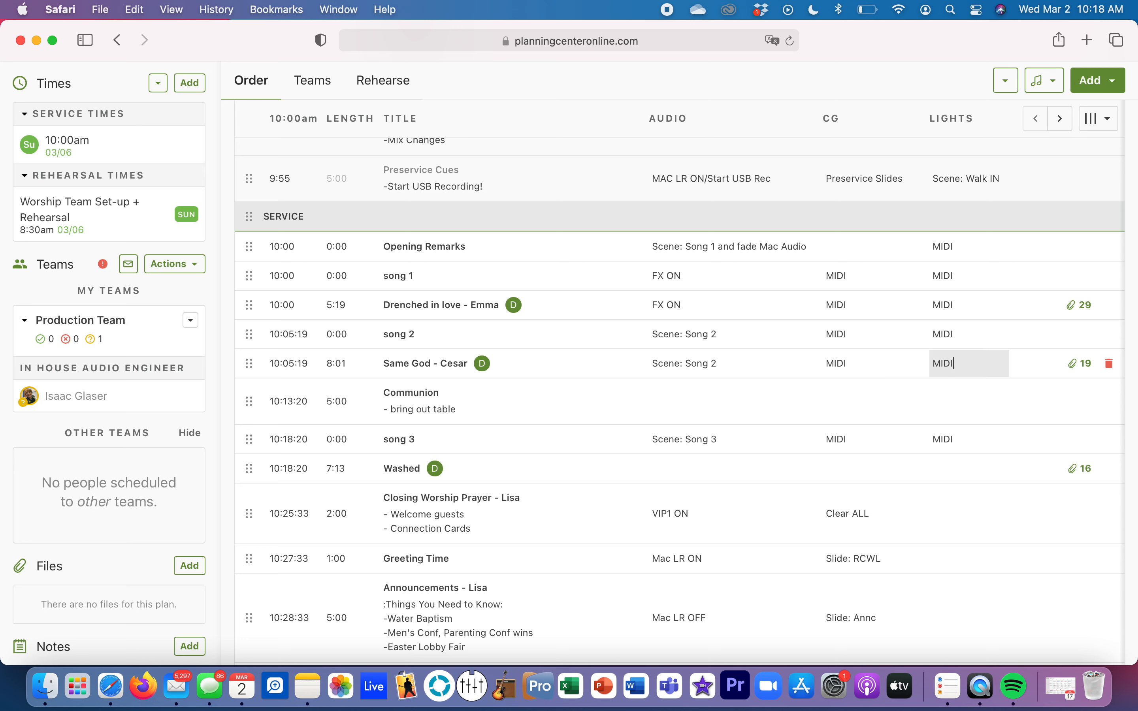
key(Return)
Step: Clear the "- bring out table" description from the Communion item and close its editor
scroll(448, 422, down, 2)
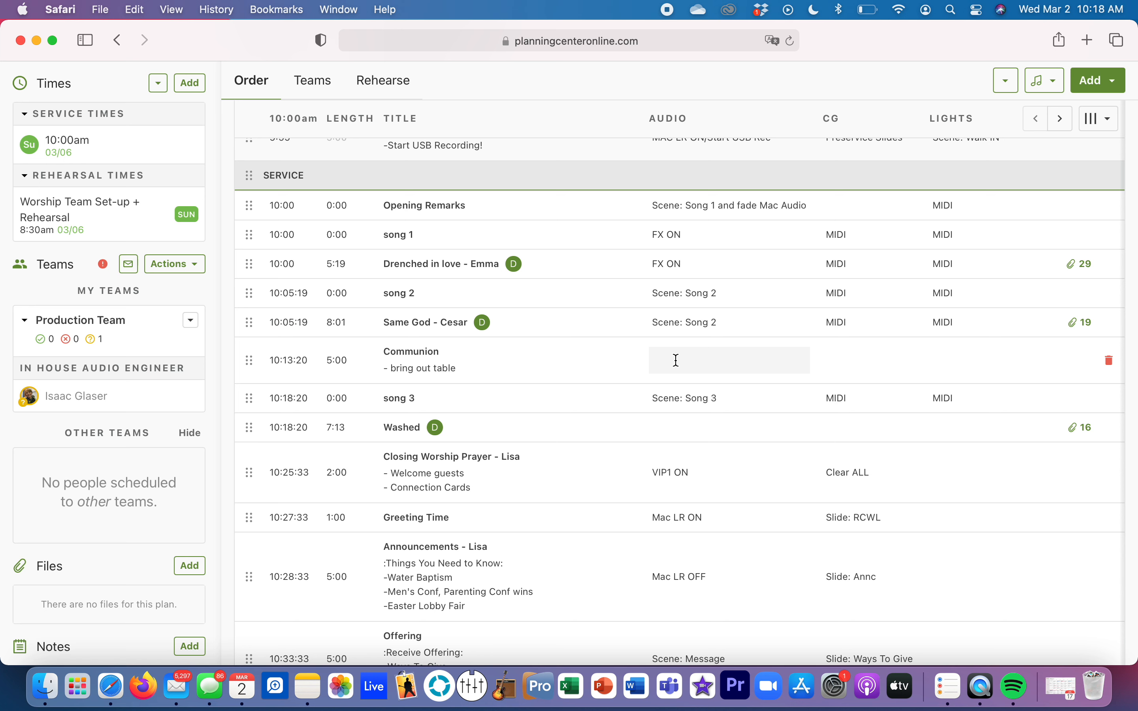
click(428, 375)
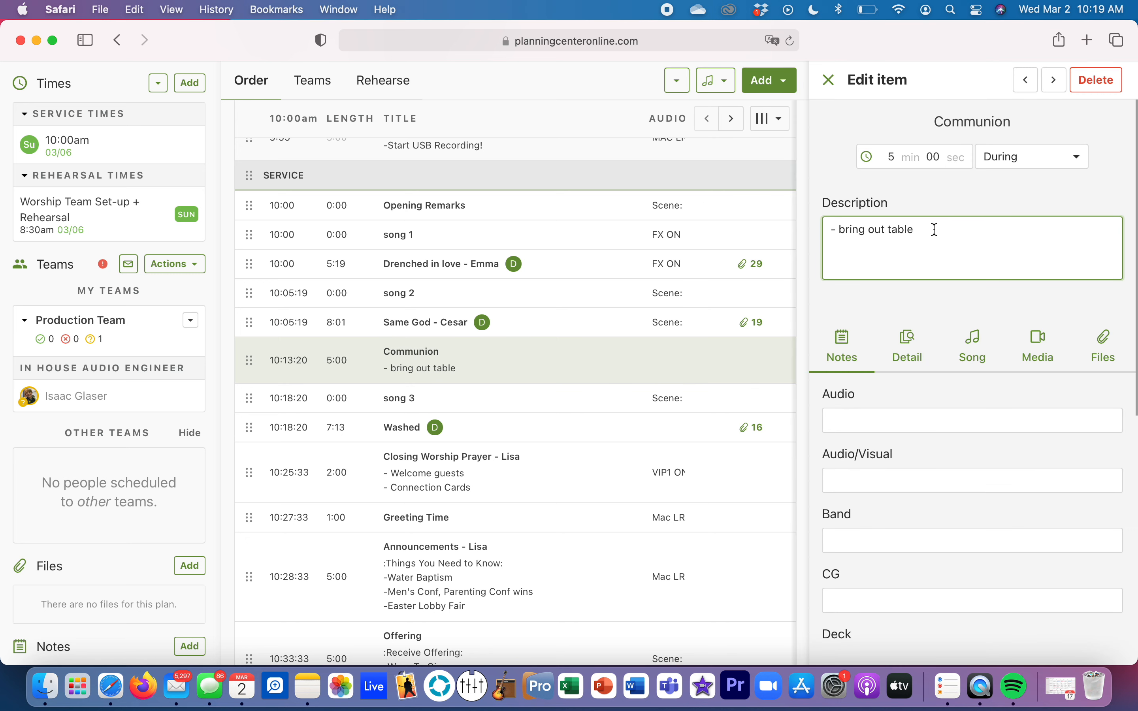
key(BackSpace)
key(BackSpace)
key(BackSpace)
key(BackSpace)
key(BackSpace)
key(BackSpace)
key(BackSpace)
key(BackSpace)
key(BackSpace)
key(BackSpace)
key(BackSpace)
key(BackSpace)
key(BackSpace)
key(BackSpace)
key(BackSpace)
key(BackSpace)
text(pod)
key(BackSpace)
key(BackSpace)
key(BackSpace)
text(bring out podium)
key(BackSpace)
key(BackSpace)
key(BackSpace)
key(BackSpace)
key(BackSpace)
key(BackSpace)
key(BackSpace)
key(BackSpace)
key(BackSpace)
key(BackSpace)
key(BackSpace)
key(BackSpace)
key(BackSpace)
key(BackSpace)
key(BackSpace)
key(BackSpace)
click(830, 80)
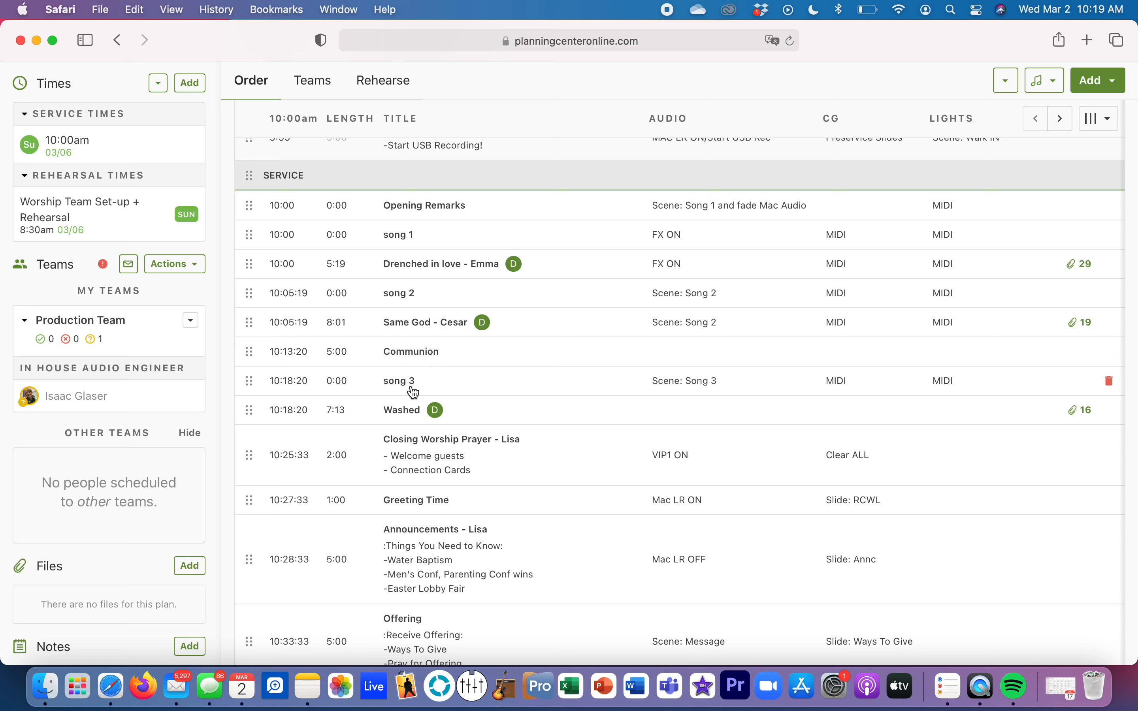
Step: Enter "Scene: Song 3" as the Audio note of the song "Washed"
click(701, 407)
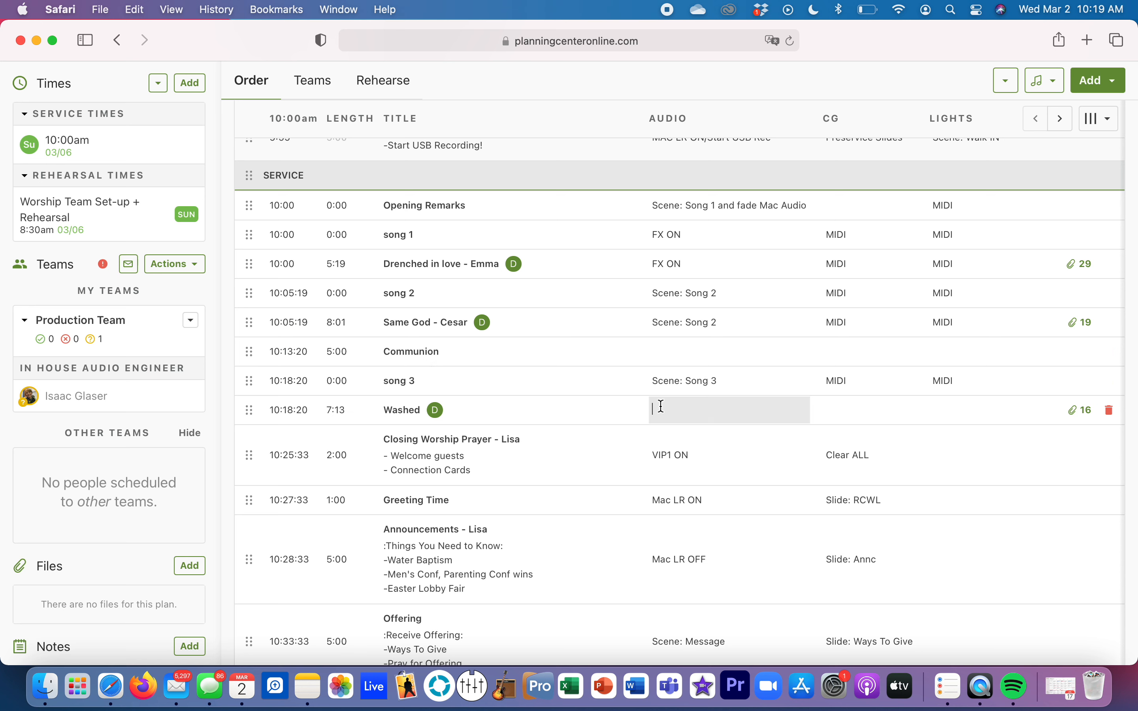
text(Scene: Song 3)
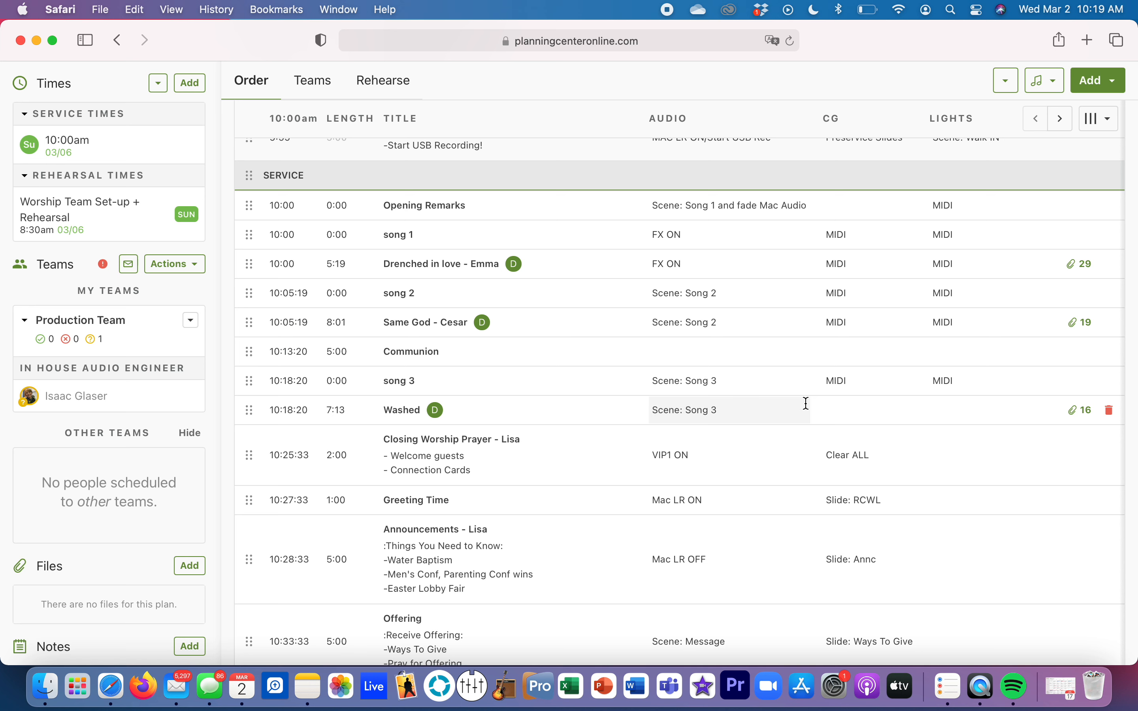
Step: Enter "MIDI" as both the CG and Lights notes of the song "Washed"
click(832, 409)
text(MIDI)
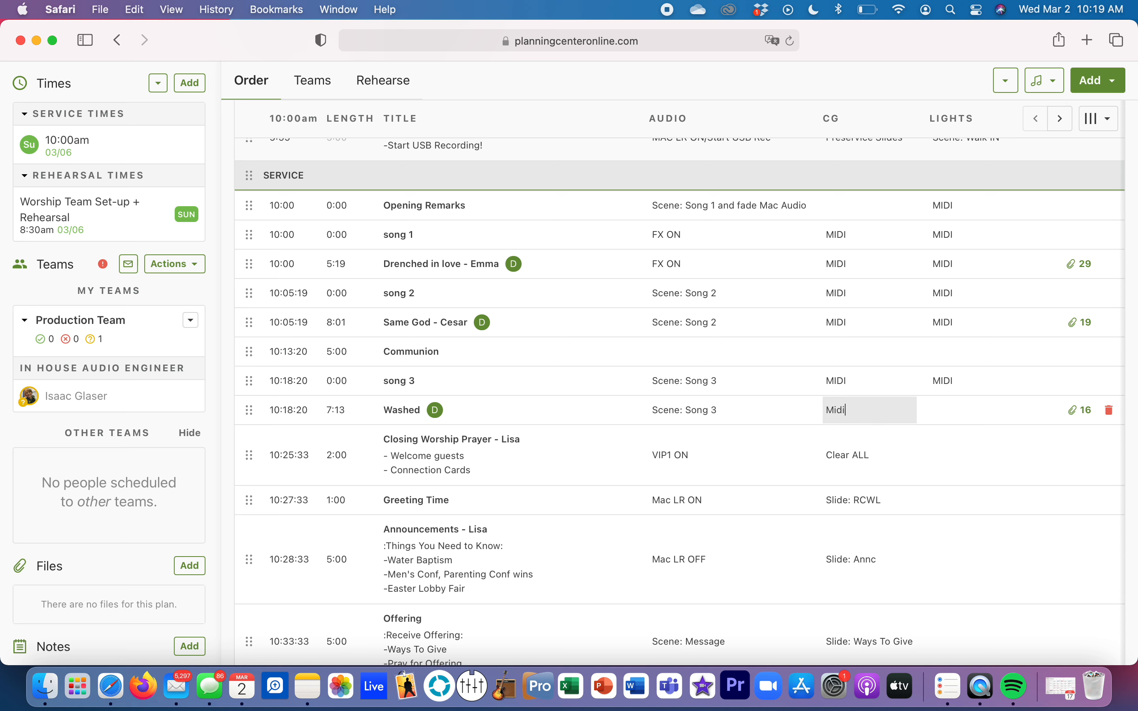
key(BackSpace)
key(BackSpace)
key(BackSpace)
text(IDI)
click(955, 414)
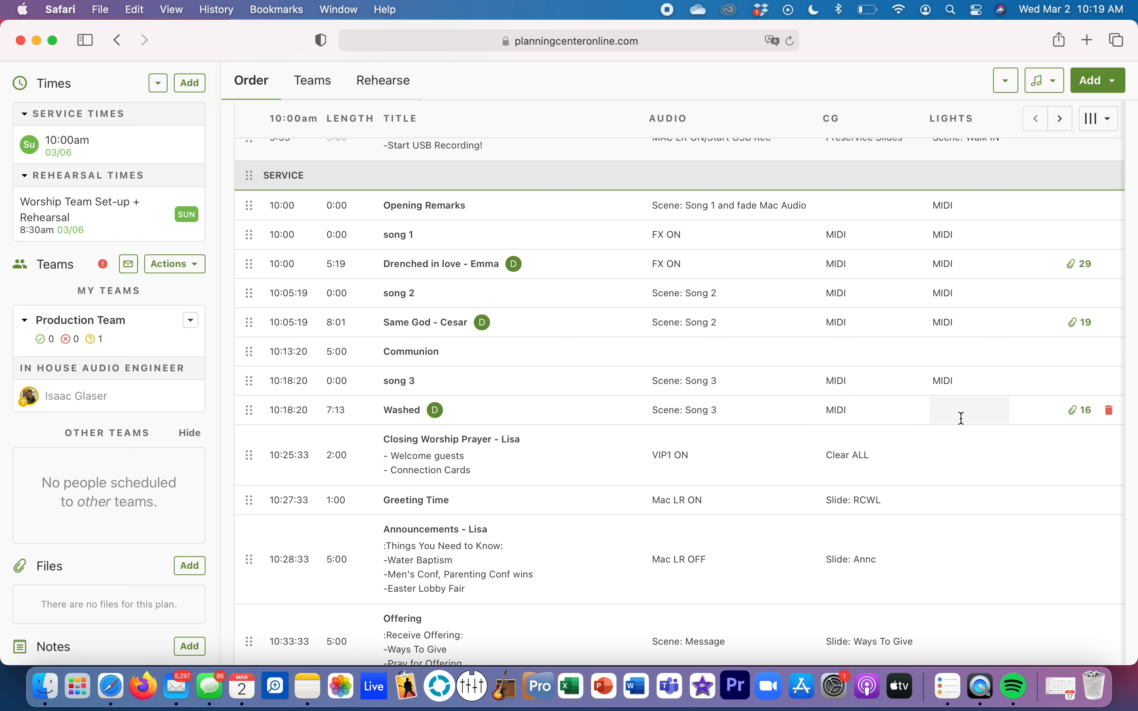
text(MIDI)
key(Return)
Step: Append a dash and the presenter's first name to the Offering item's title and close its editor
scroll(601, 488, down, 5)
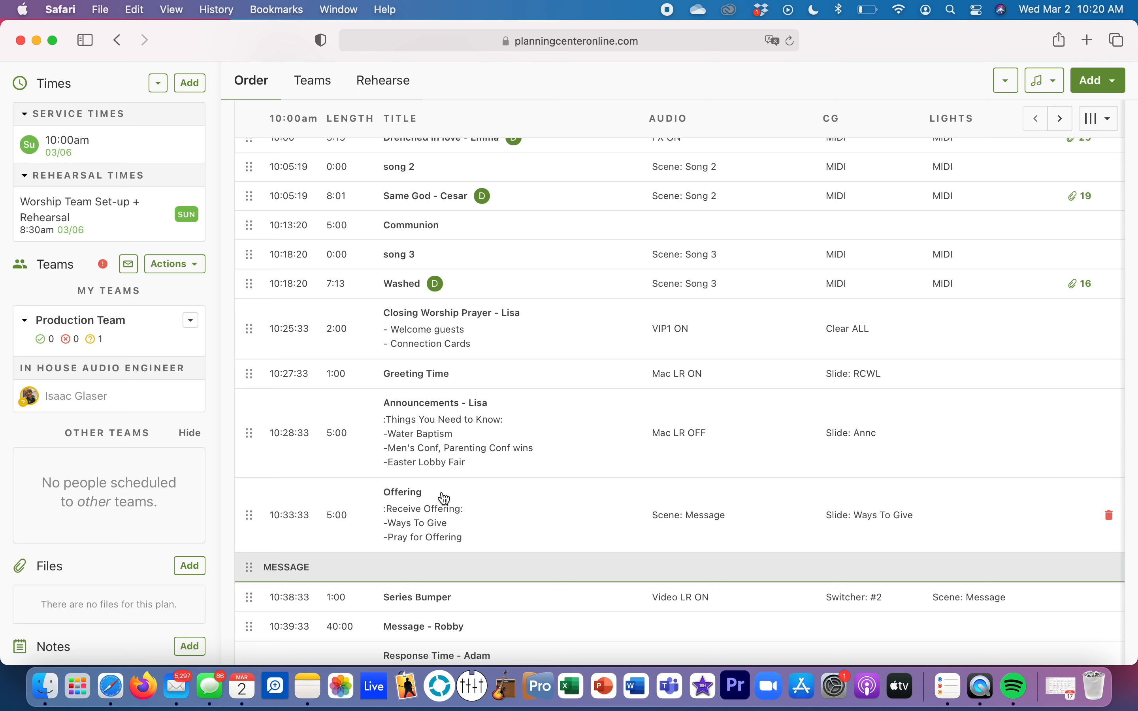
click(416, 515)
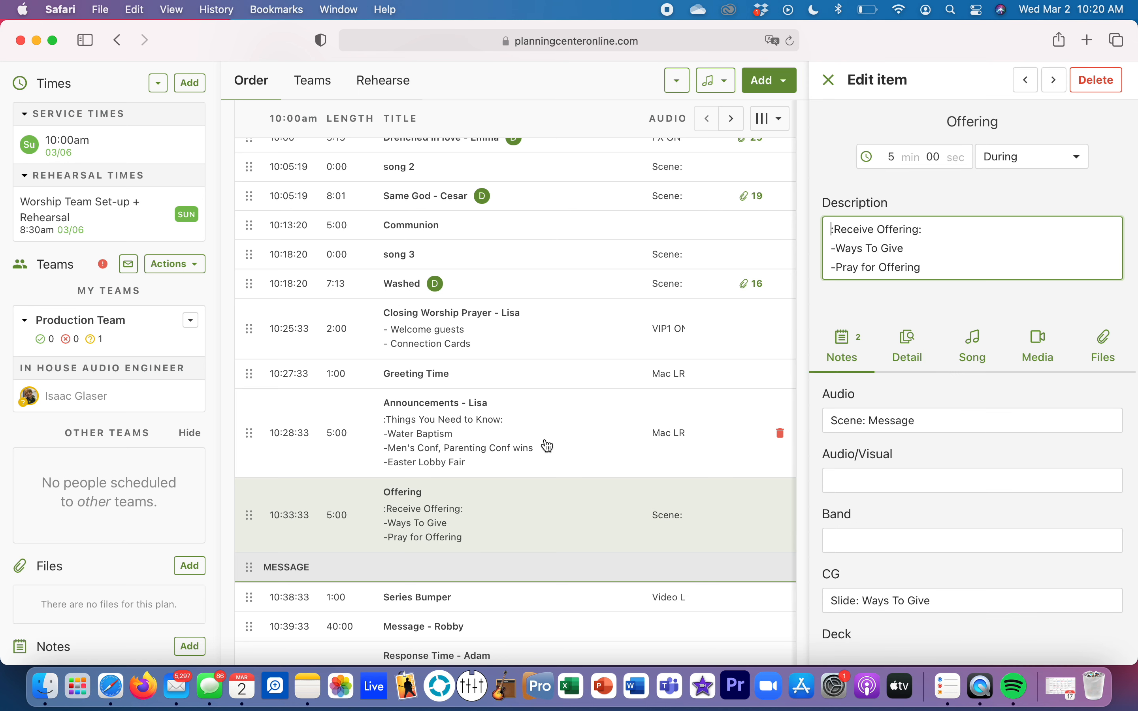
click(990, 120)
click(1001, 121)
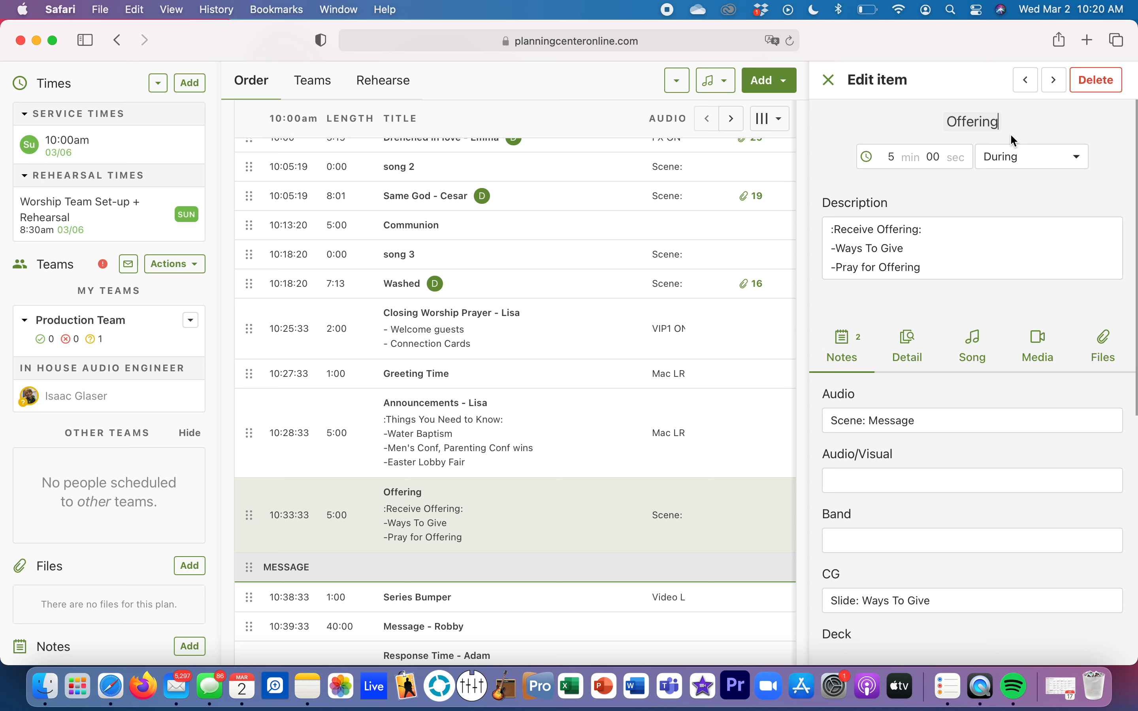
text(- Adam)
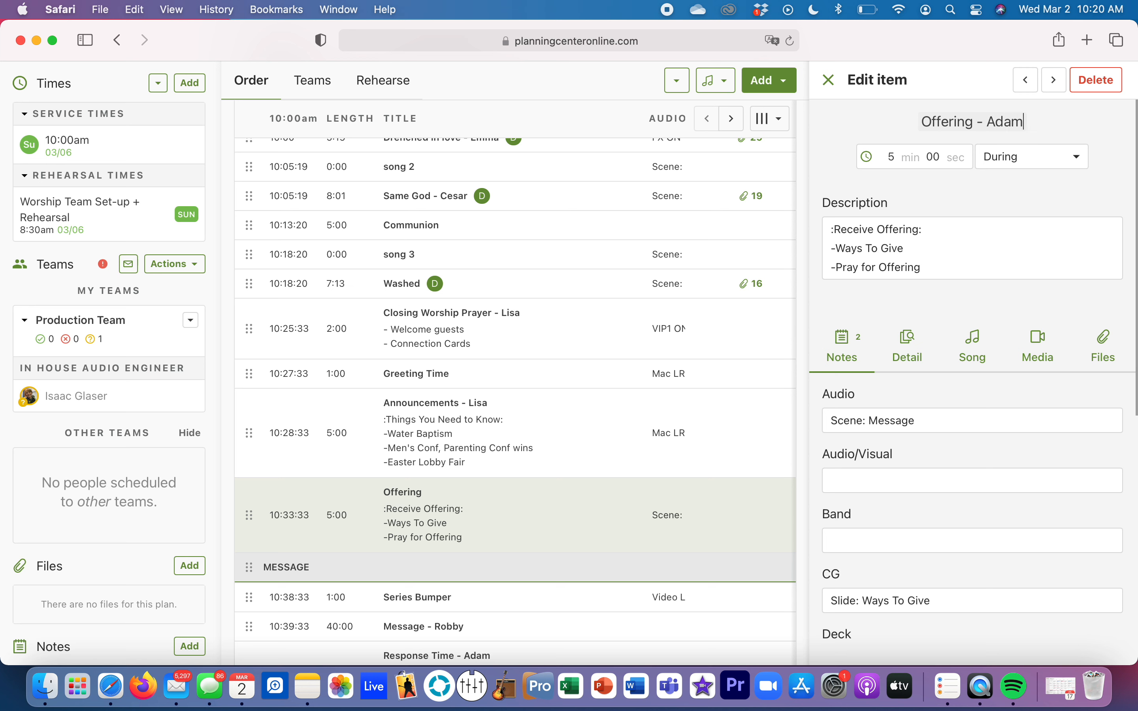
click(832, 84)
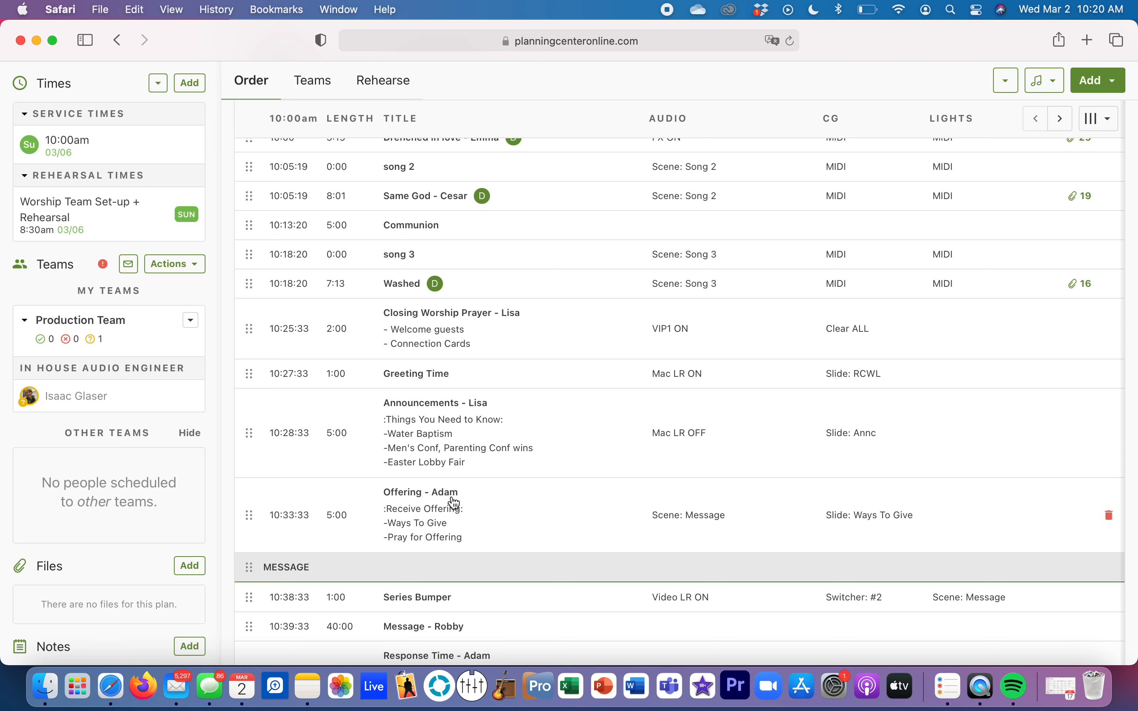
Step: Delete the placeholder items "song 1", "song 2" and "song 3" from the Service section of the plan's order
scroll(451, 503, down, 5)
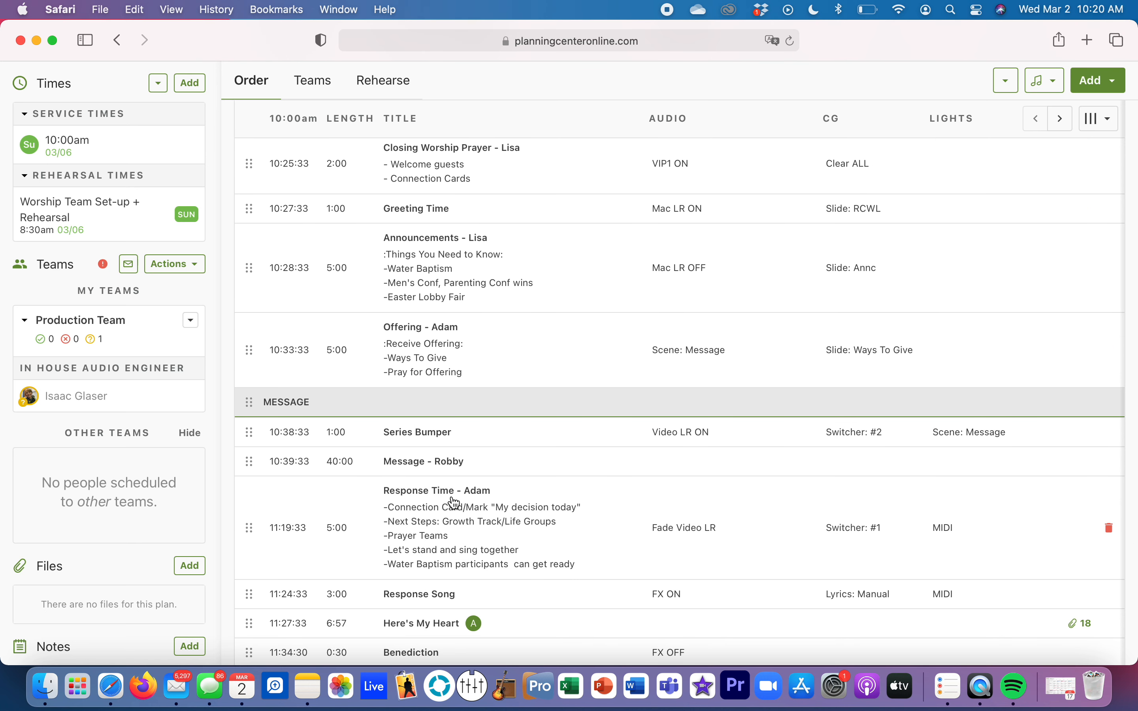
scroll(453, 504, up, 3)
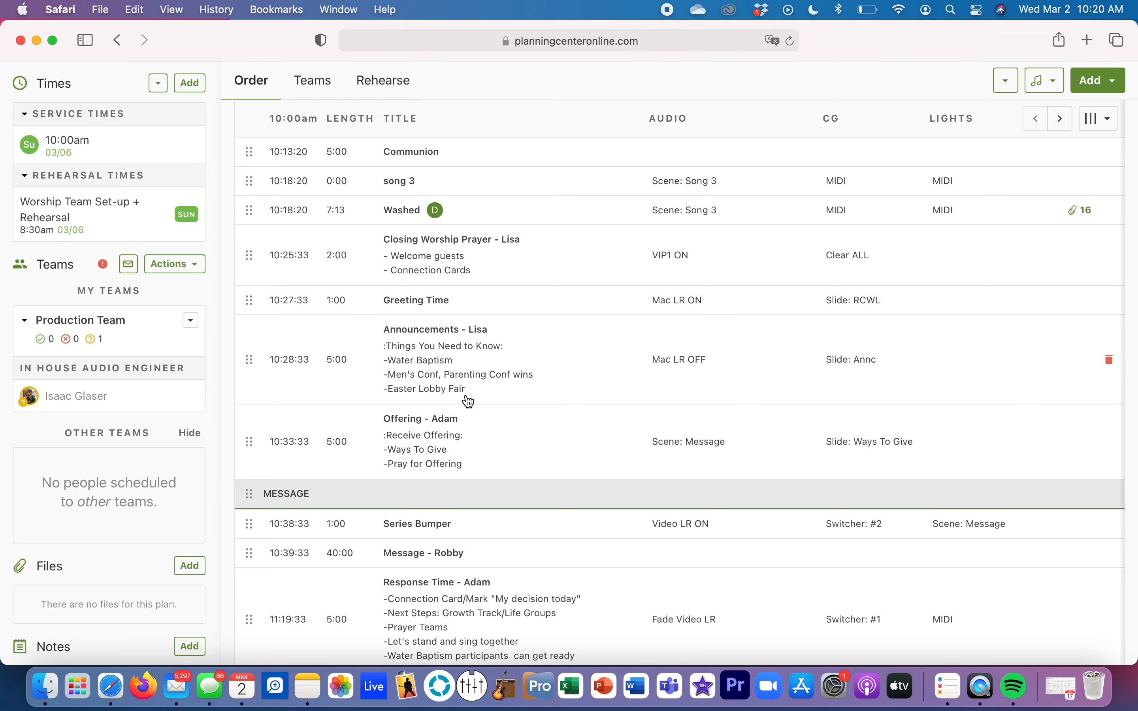
scroll(469, 401, down, 5)
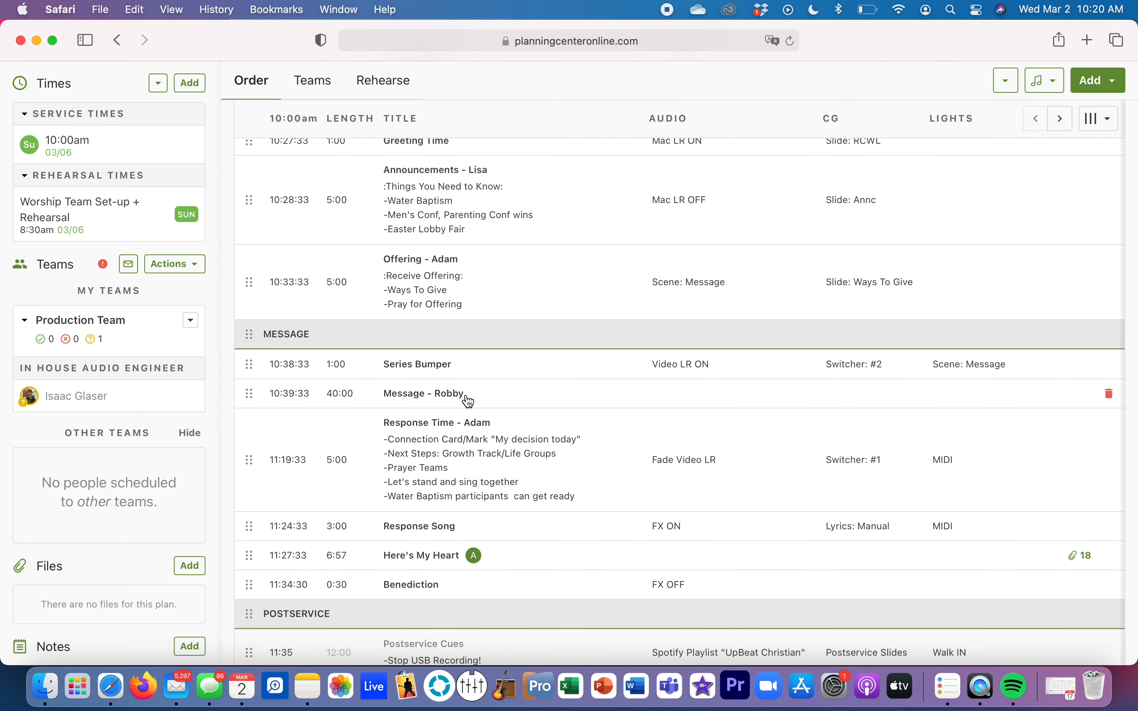
scroll(469, 401, up, 10)
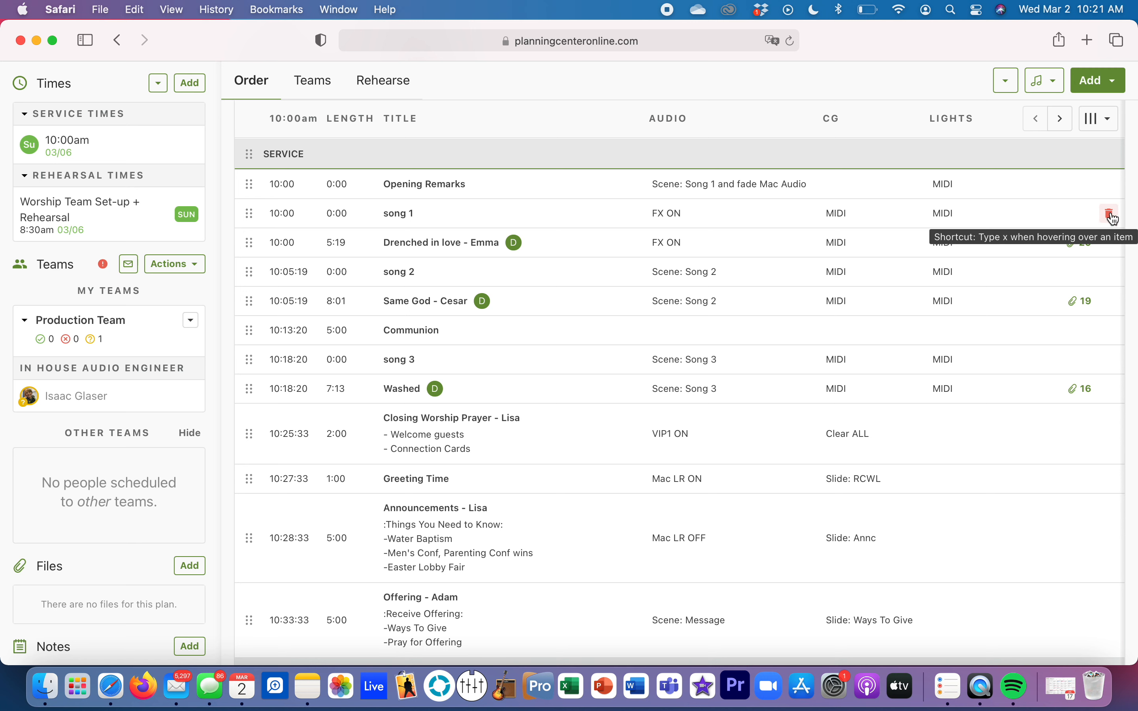
click(1111, 215)
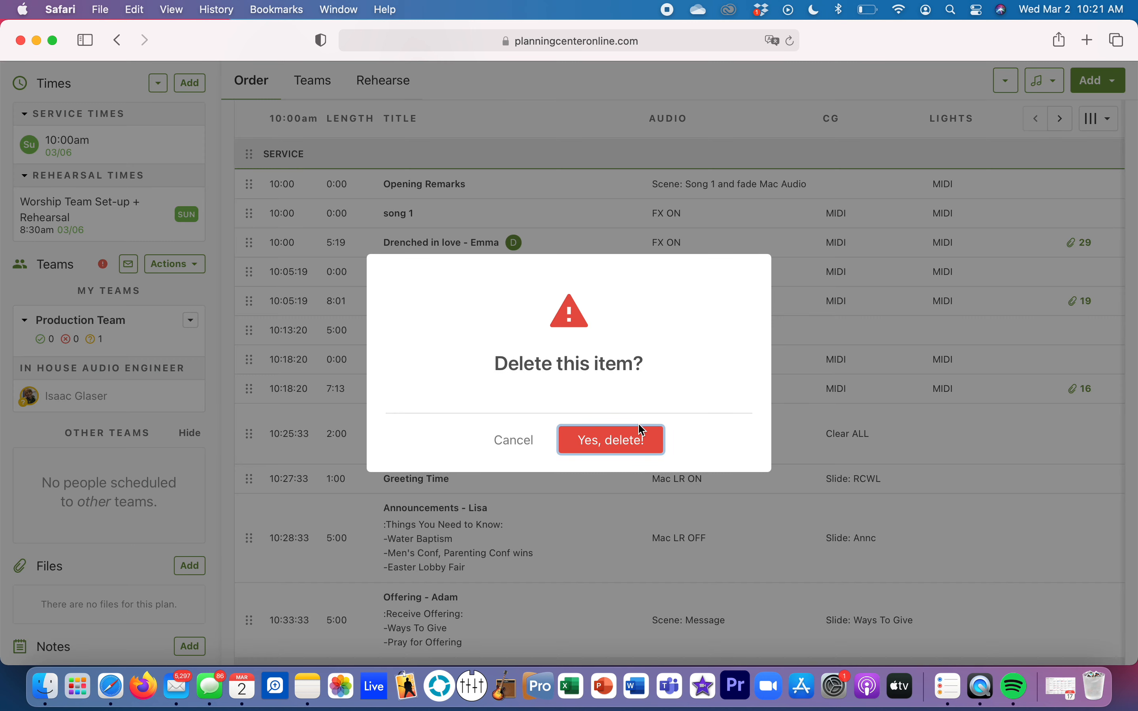
click(625, 441)
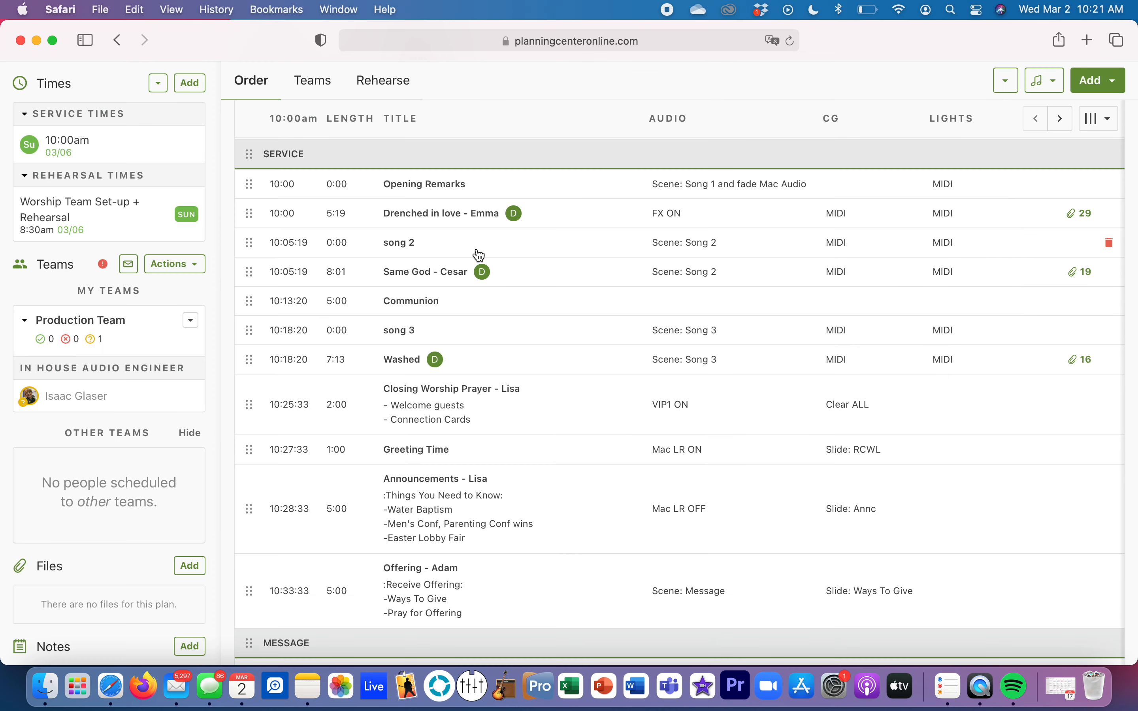
click(1111, 244)
click(638, 445)
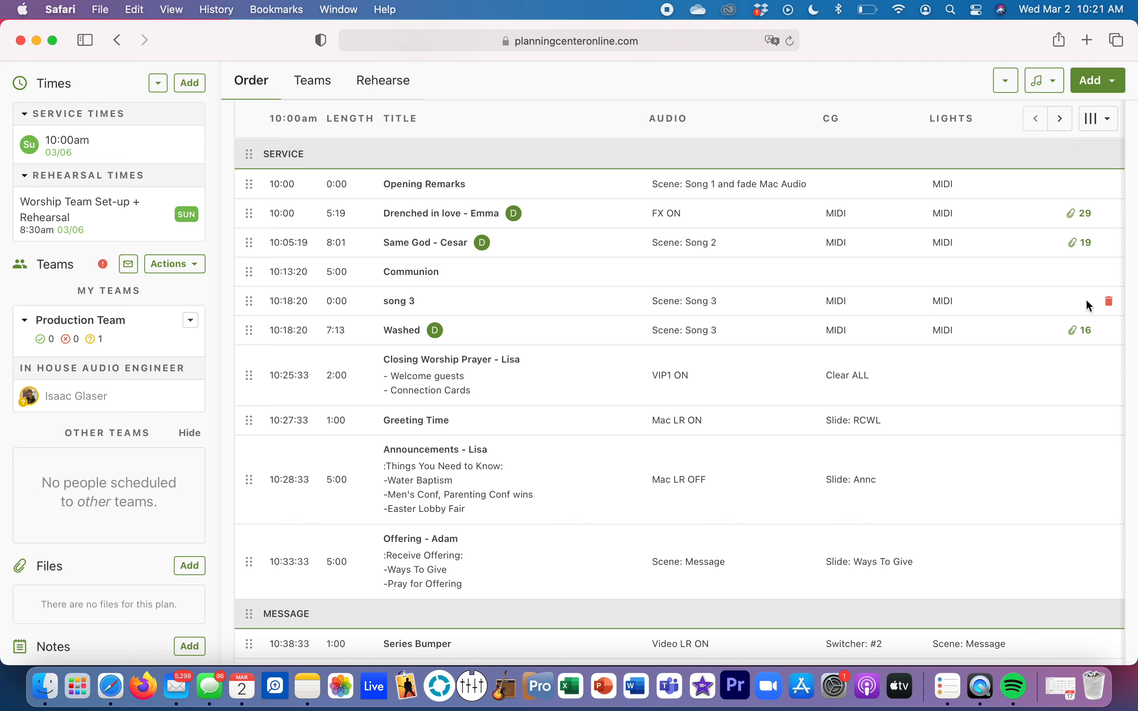
click(1110, 301)
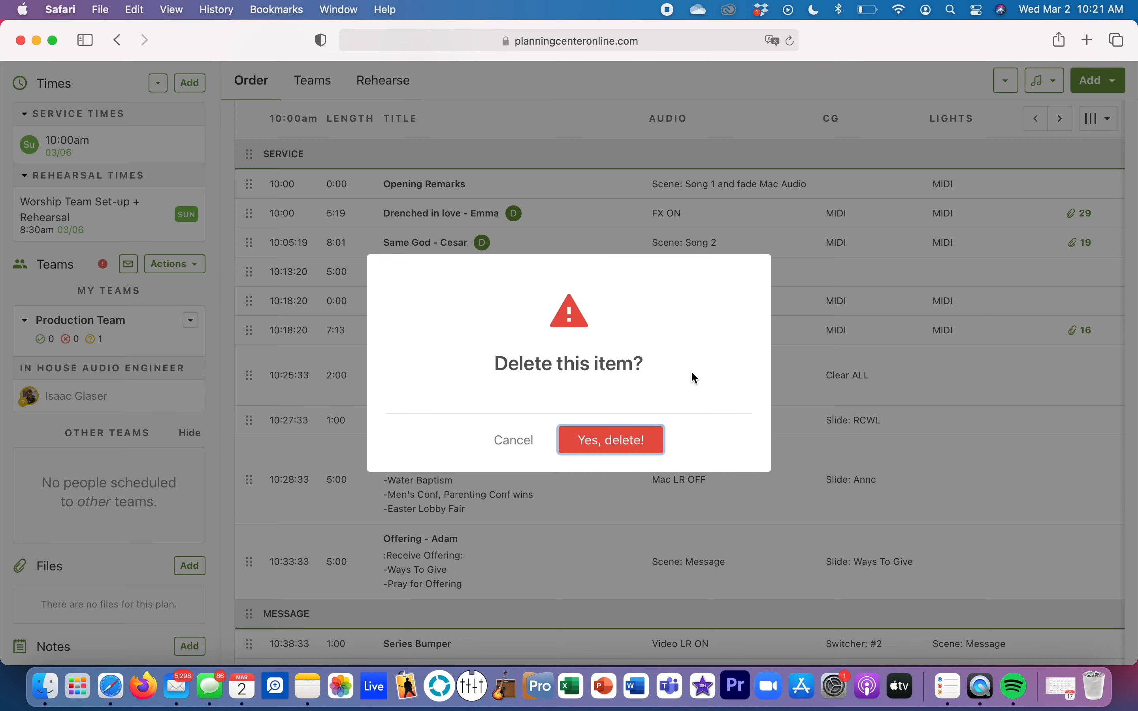
click(638, 434)
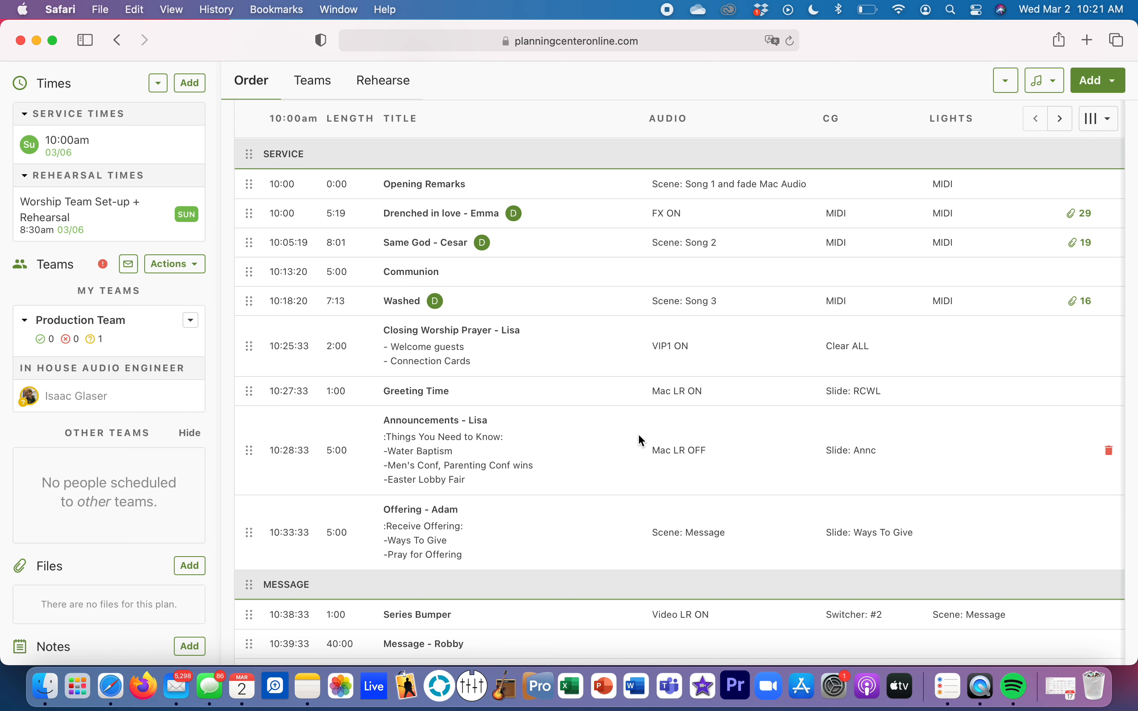
scroll(588, 540, down, 5)
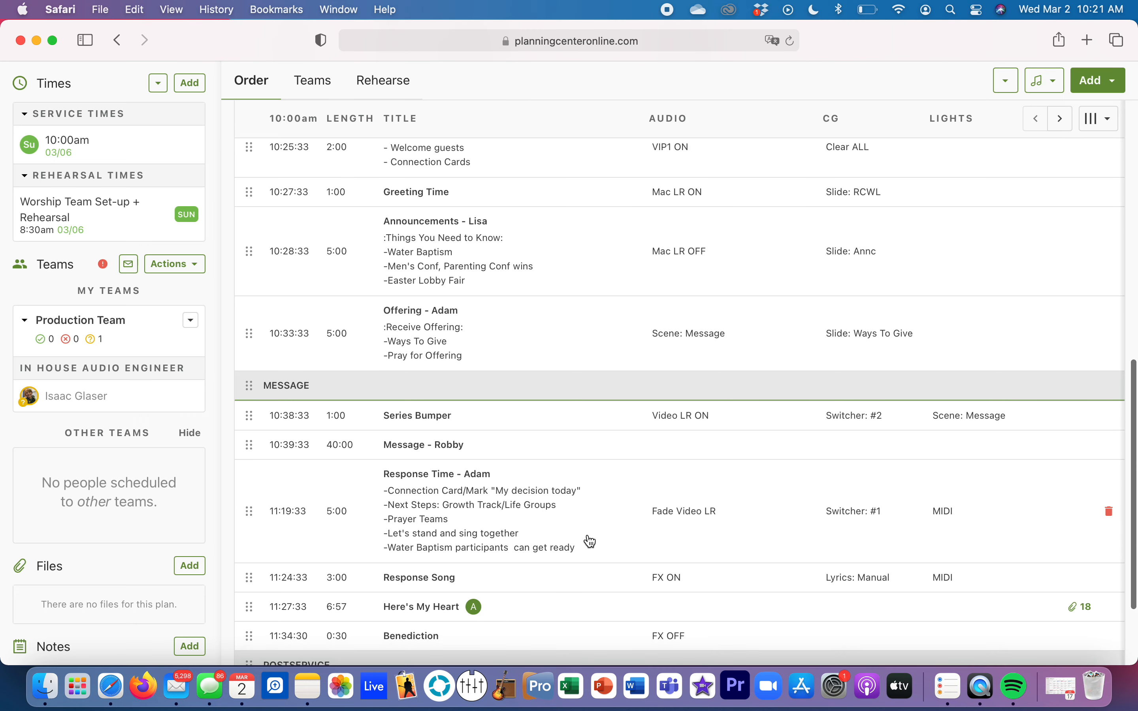
scroll(591, 541, up, 7)
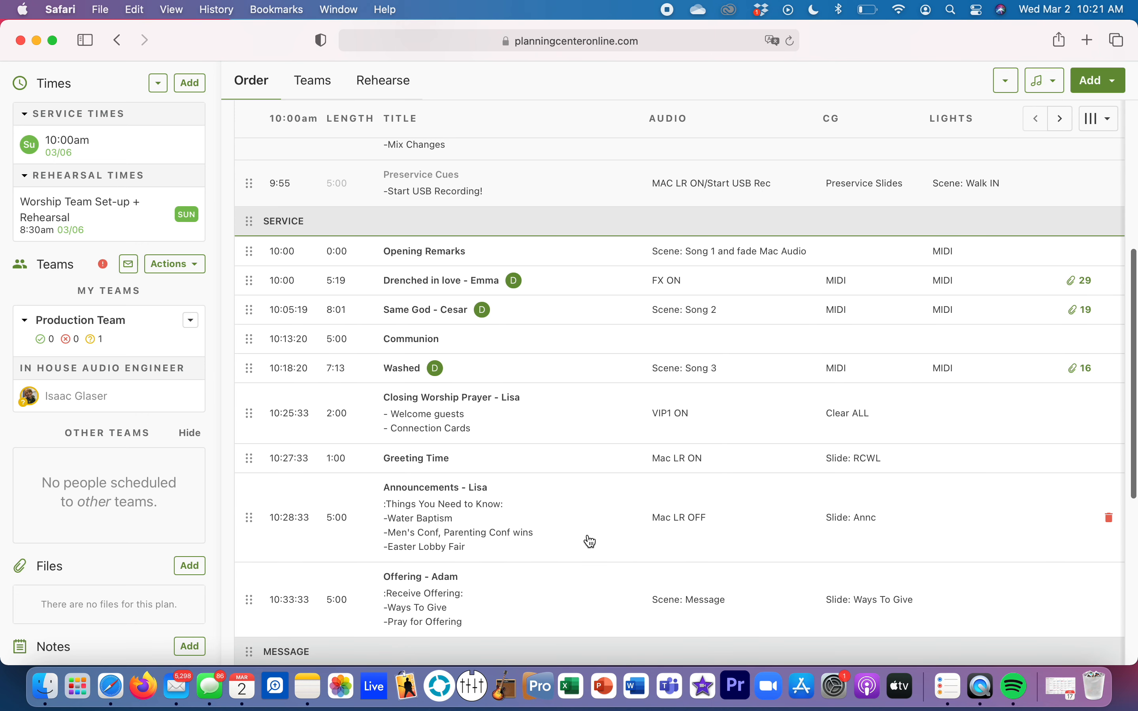